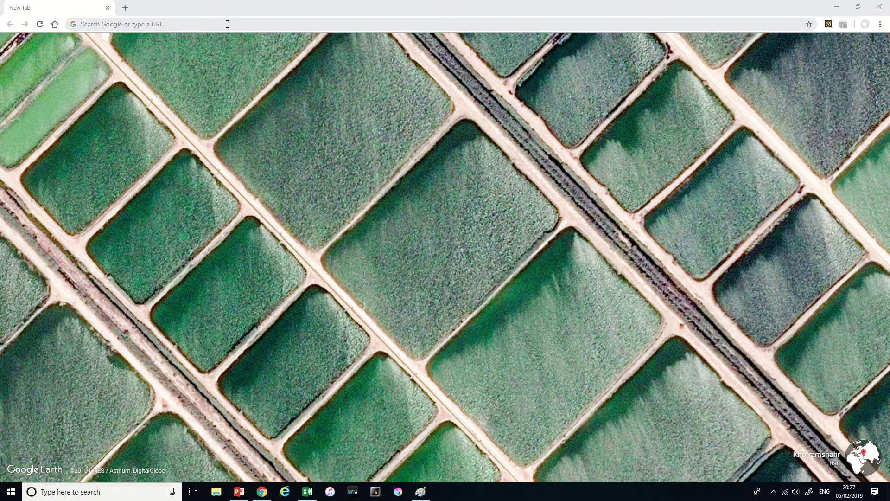
Search Google for 'datashine' and open the DataShine: Census result.
click(227, 24)
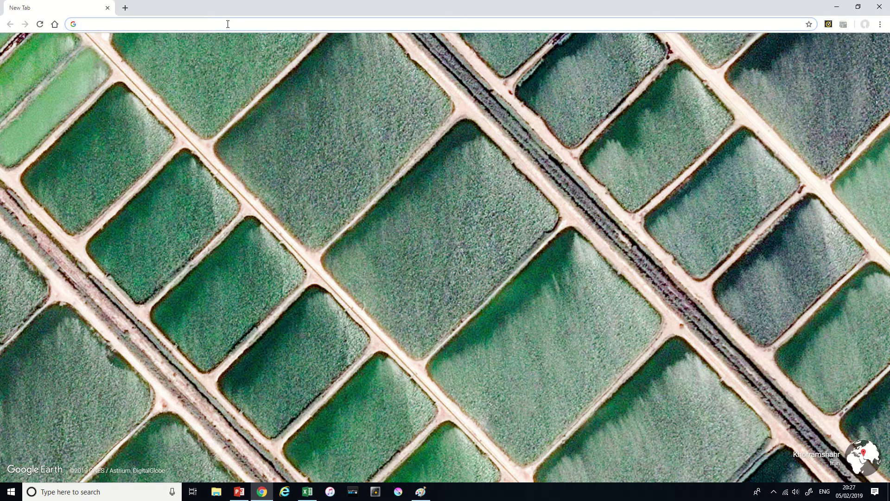
text(data)
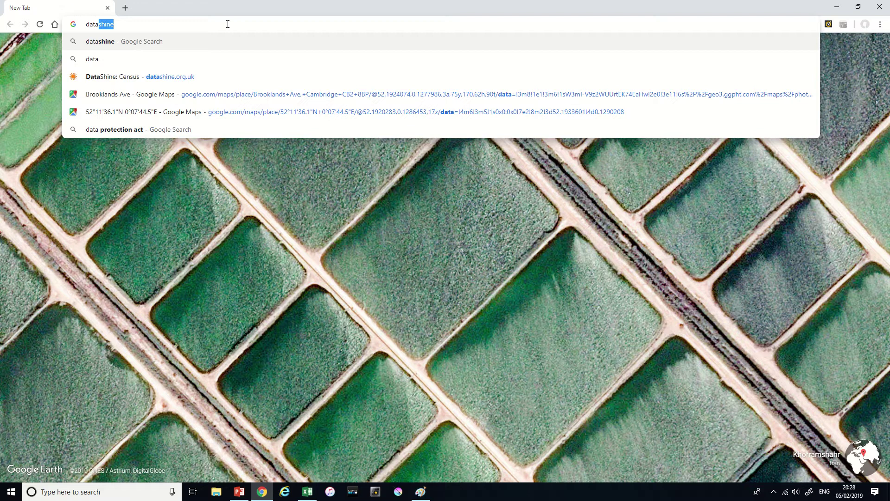
key(Return)
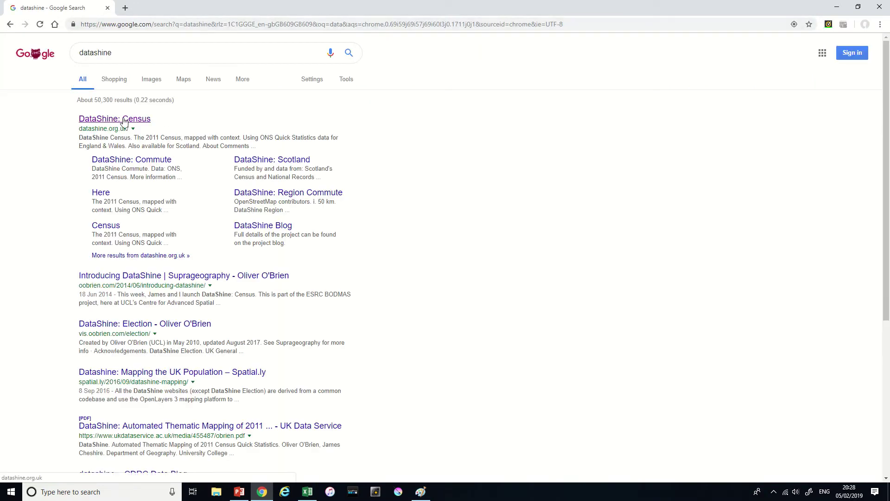
click(124, 120)
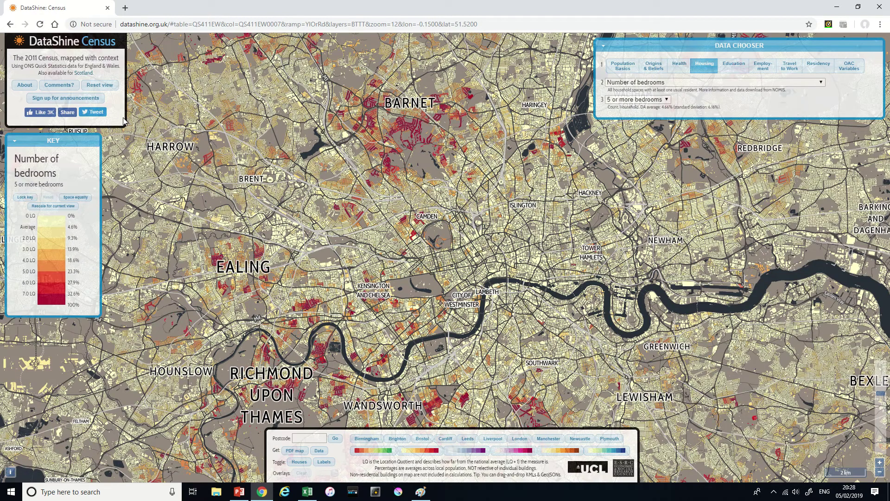
Pan the census map from London north to Cambridge and zoom in to level 13, centred on the city.
scroll(485, 140, down, 1)
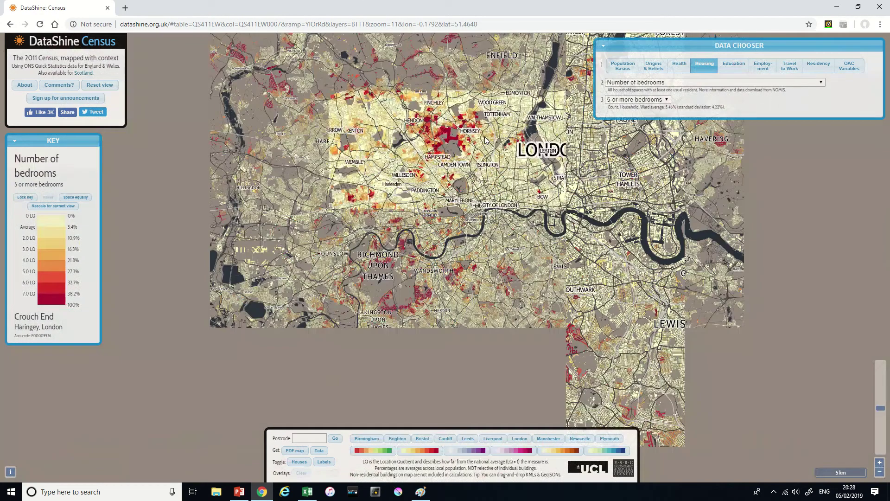
scroll(485, 140, down, 3)
drag(517, 103, 475, 275)
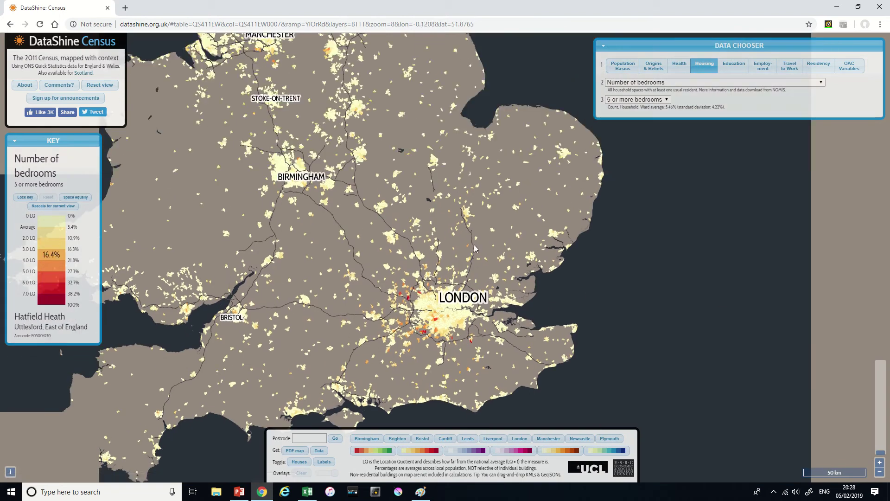
scroll(465, 215, up, 1)
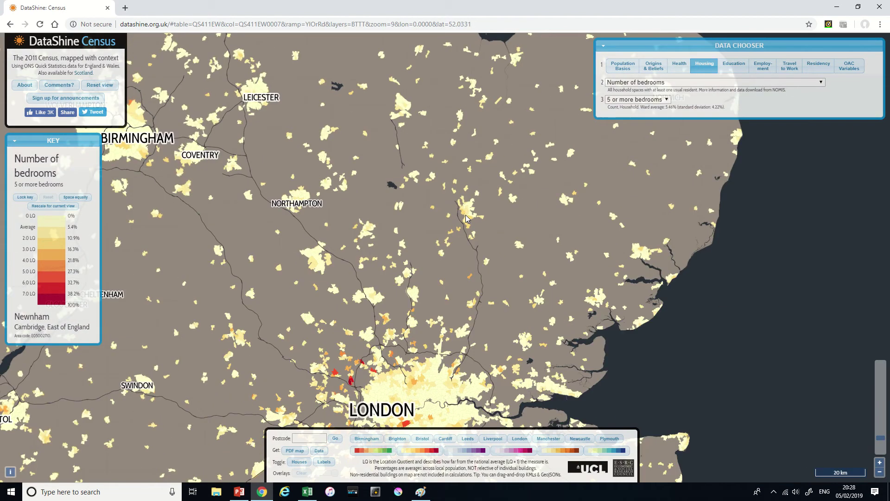
scroll(466, 218, up, 3)
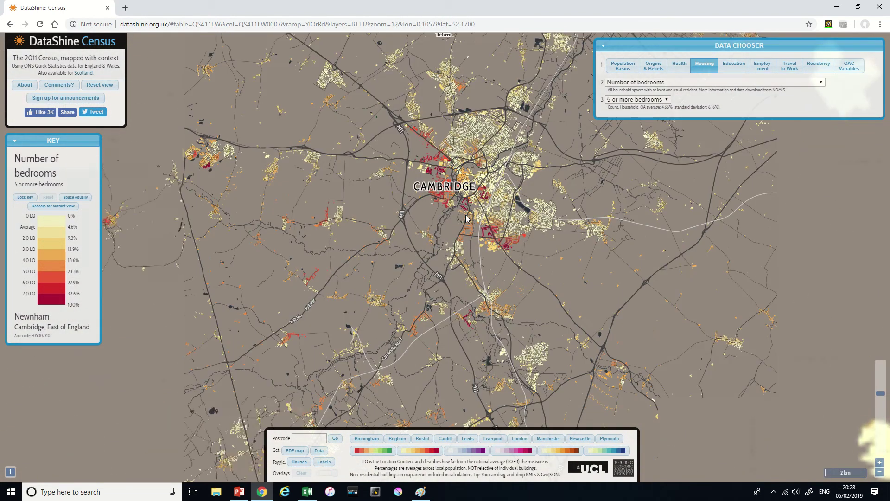
scroll(467, 218, up, 1)
scroll(426, 201, up, 1)
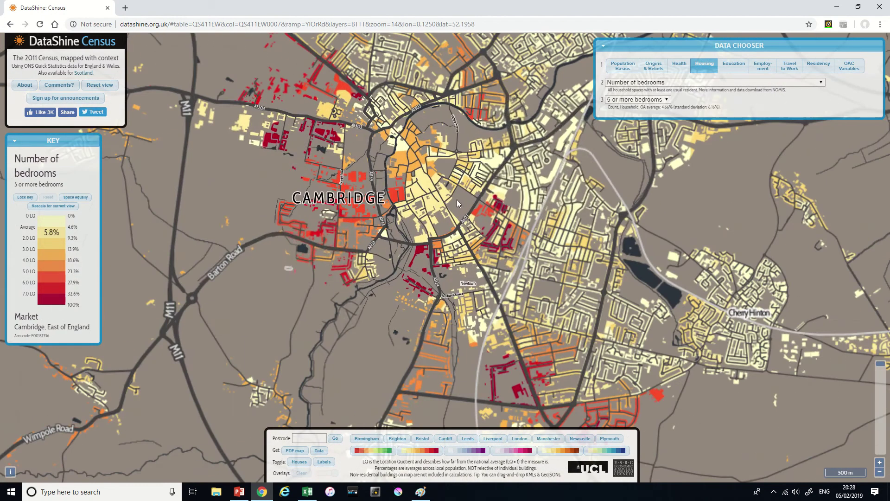
scroll(457, 202, down, 1)
drag(457, 202, 392, 211)
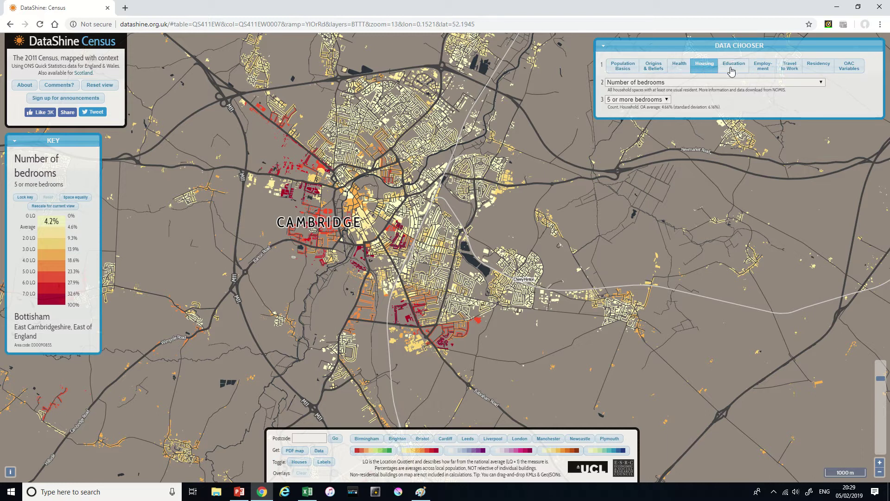
Map Population Basics > Household type for Cambridge, showing Multi-person household: All full-time students.
click(623, 71)
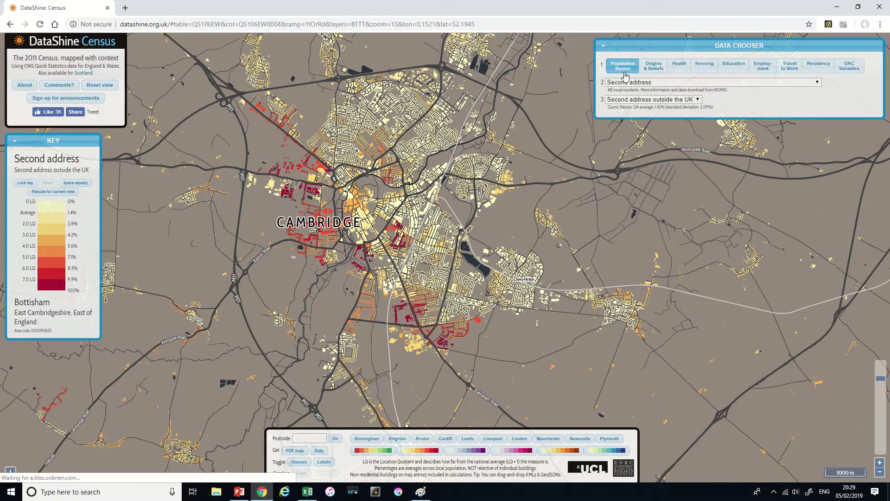
click(644, 85)
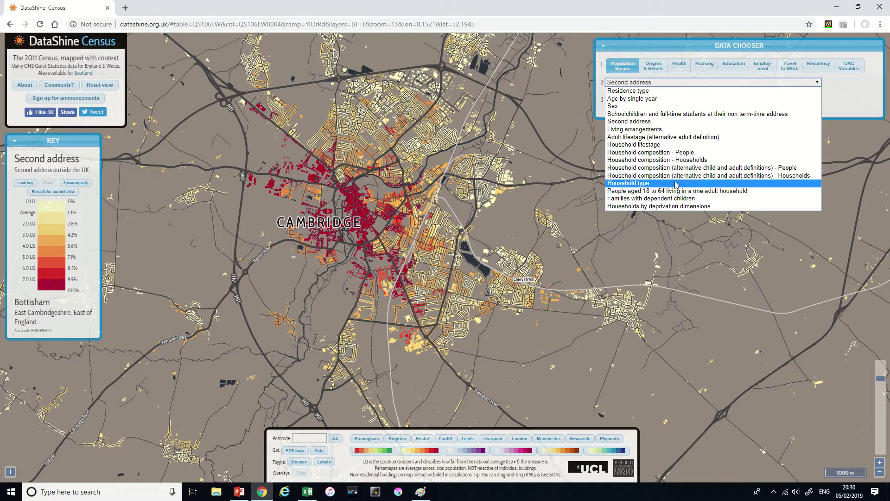
click(707, 184)
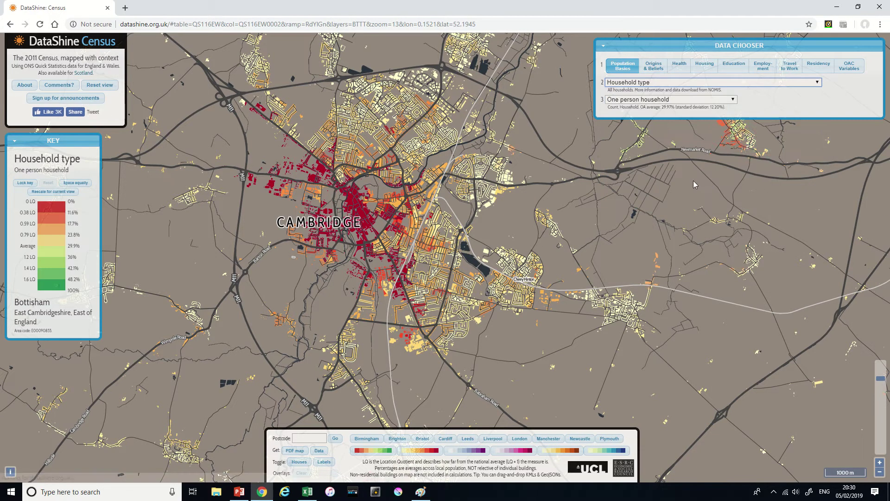
click(675, 100)
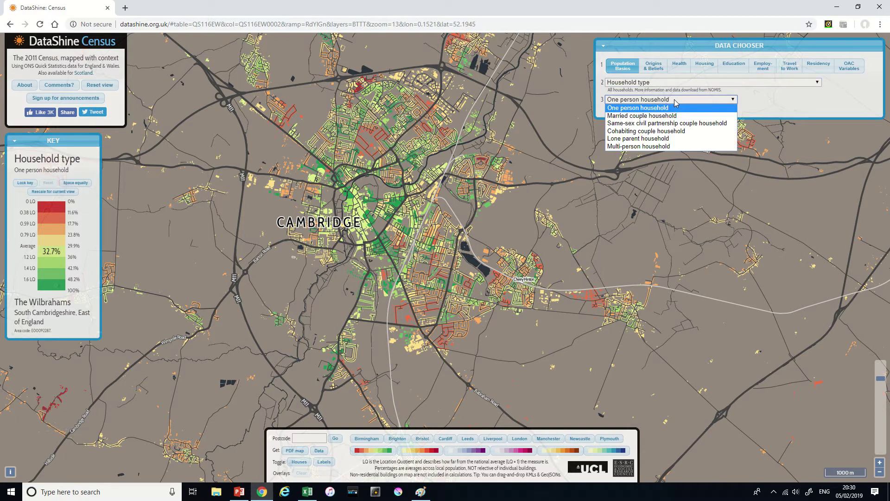
click(675, 147)
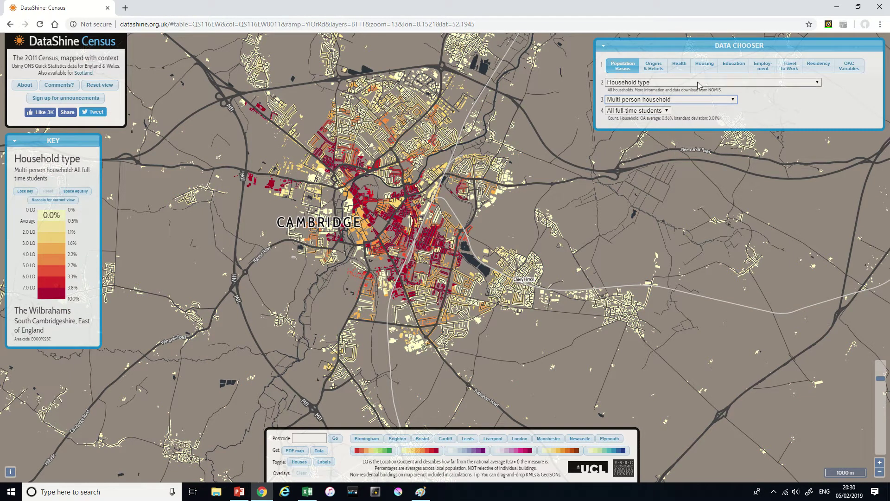
click(796, 70)
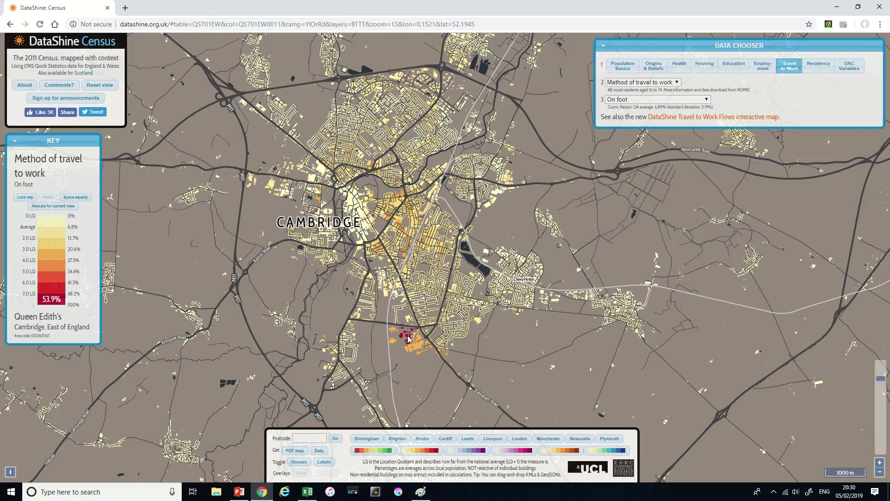
Map the share of Cambridge residents who travel to work by bicycle.
click(653, 100)
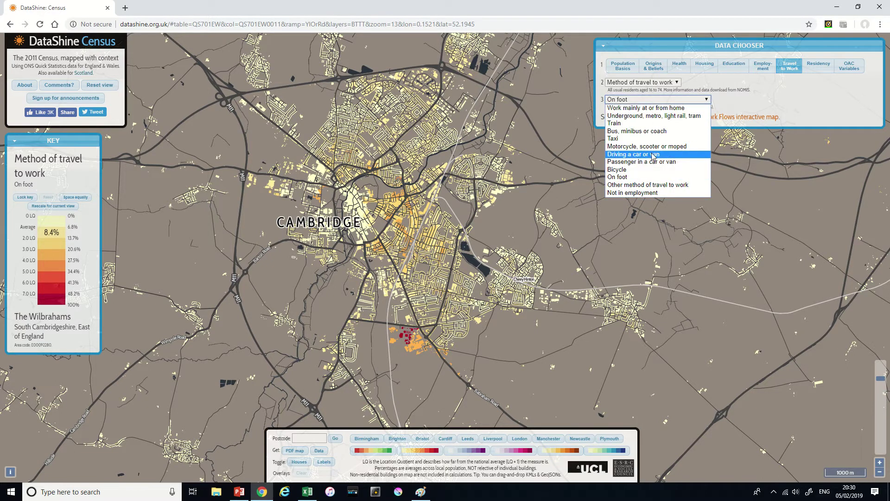
click(642, 169)
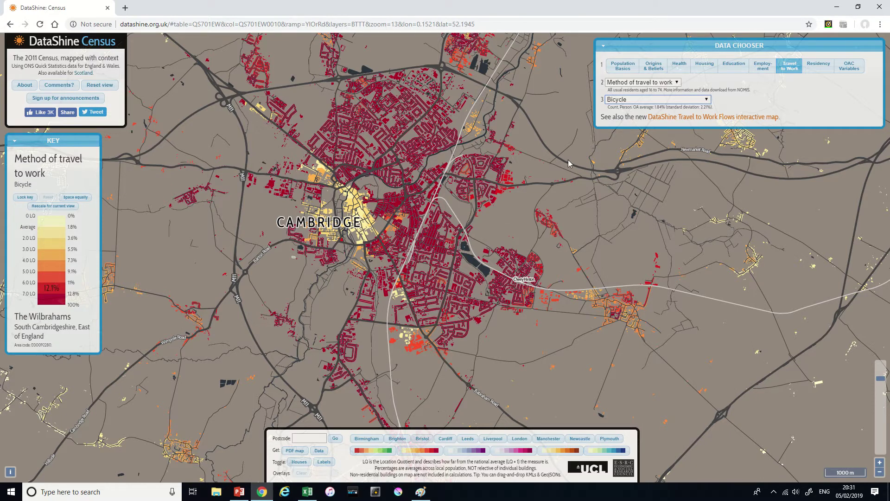
click(764, 67)
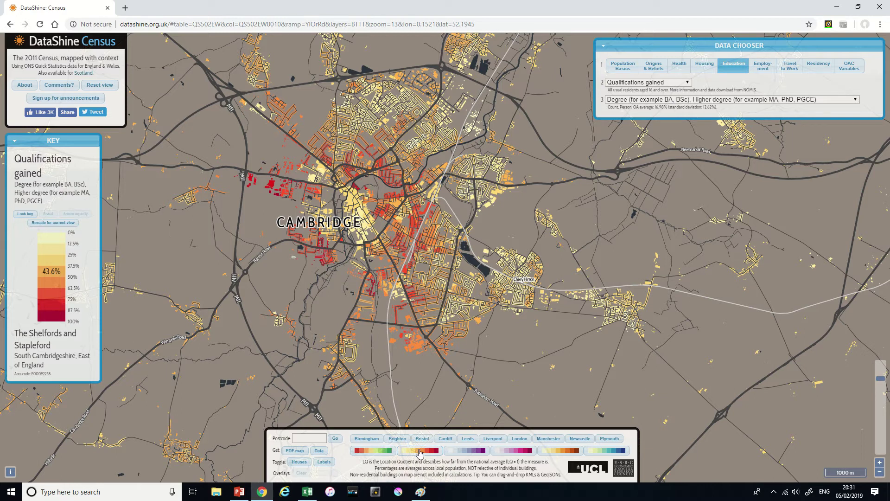
Try several colour ramps and settle on yellow-orange-red (YlOrRd) for the degree map.
click(469, 451)
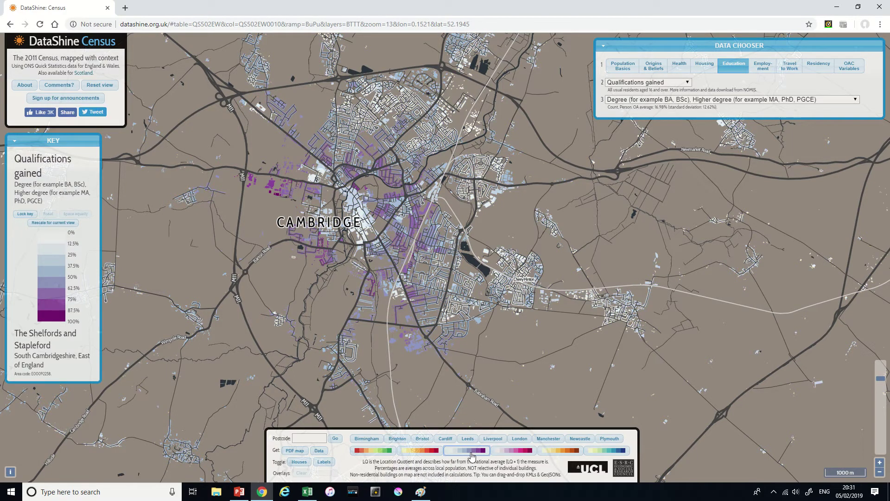
click(510, 450)
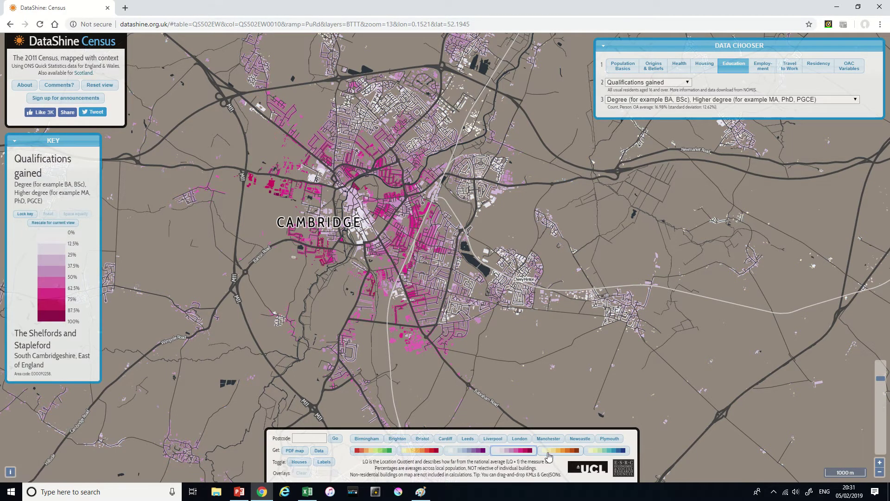
click(560, 451)
click(381, 453)
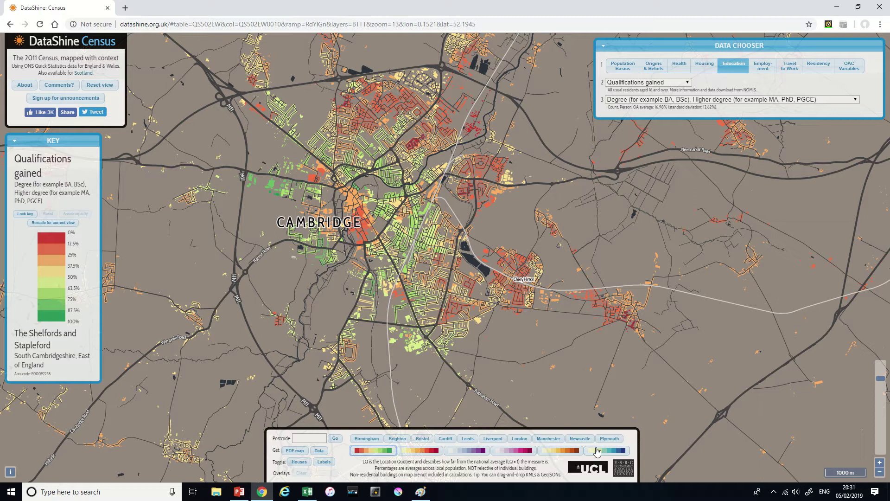
click(610, 451)
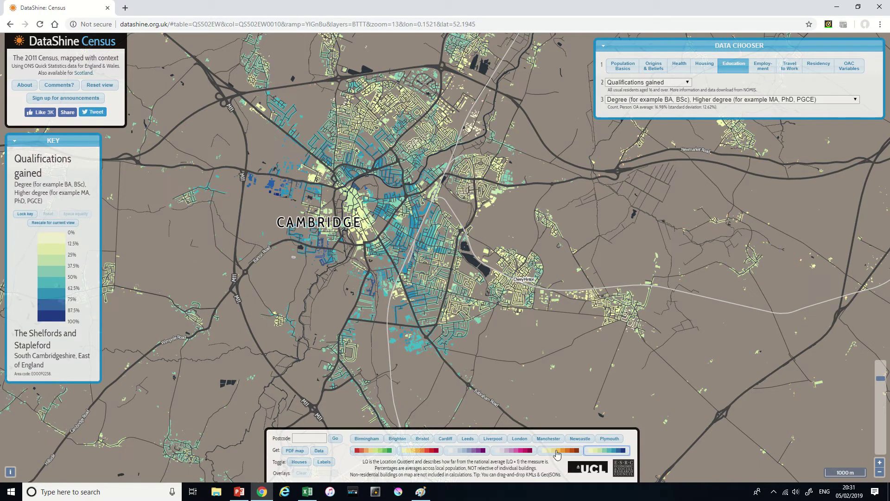
click(414, 454)
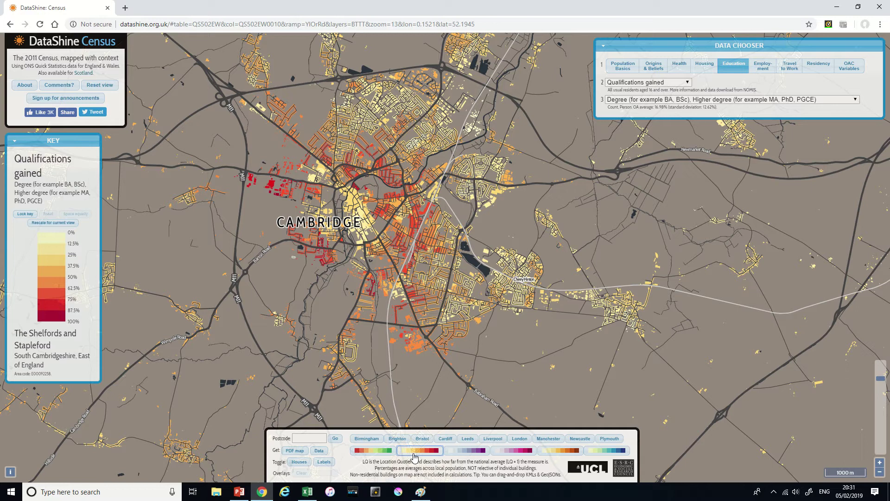
click(299, 461)
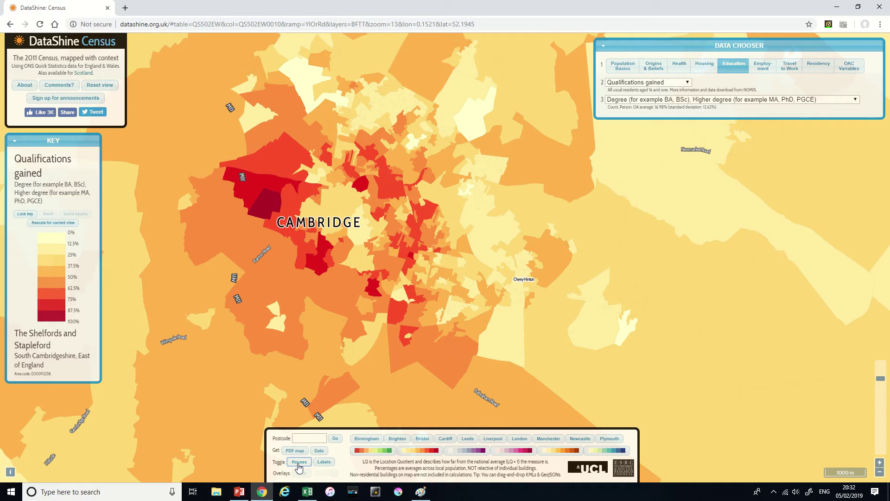
click(299, 462)
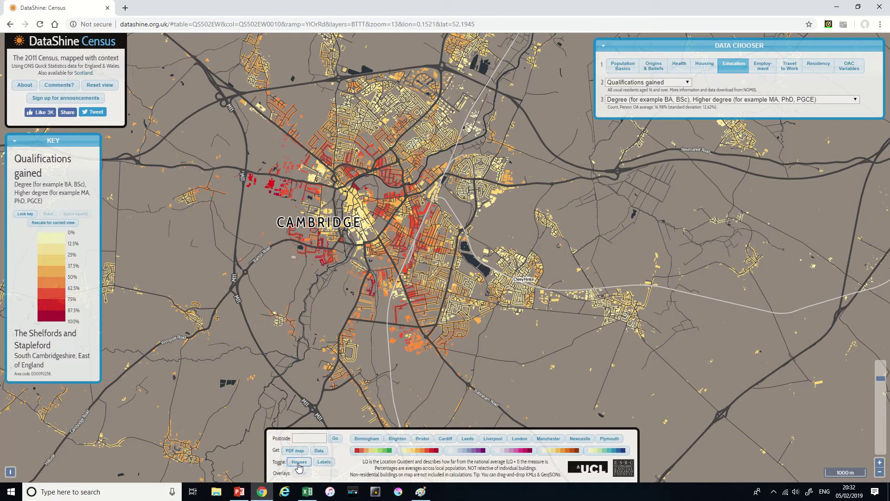
click(324, 462)
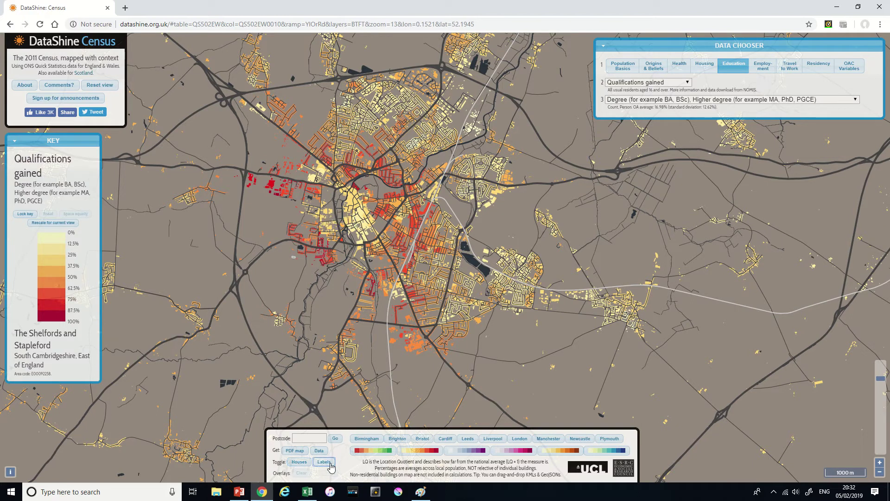
click(324, 462)
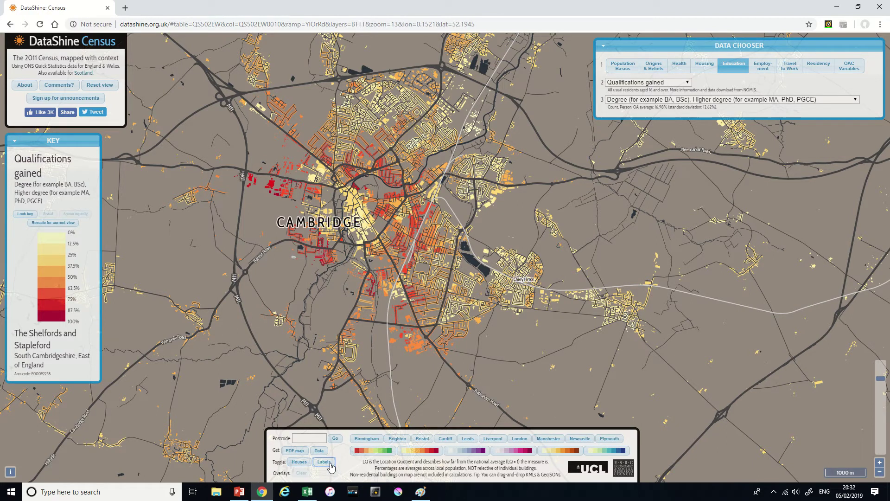
click(324, 462)
click(330, 465)
Export the Cambridge degree map with PDF map and confirm the A4 PDF download.
click(297, 451)
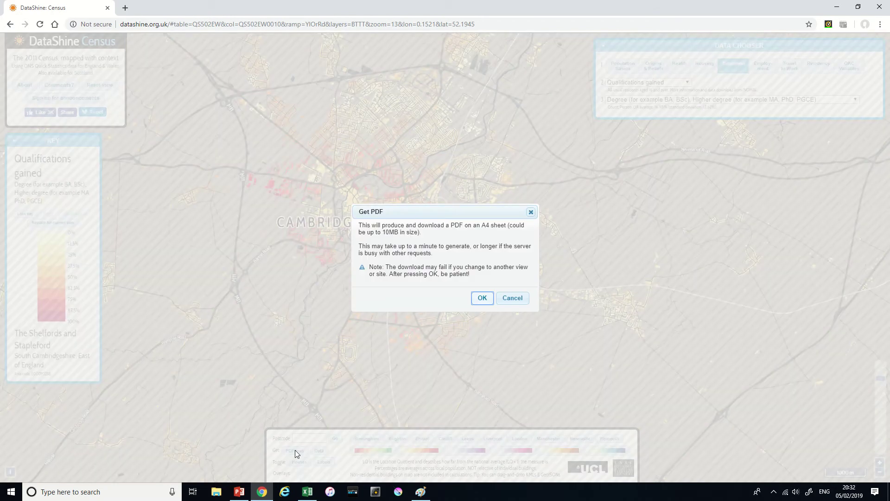
click(481, 299)
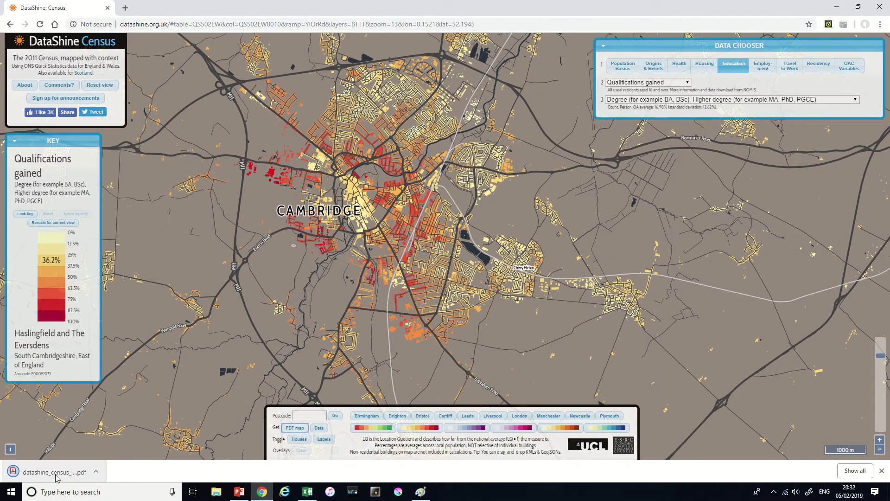
Open datashine_census_map.pdf from the download bar in a new Chrome tab.
click(55, 474)
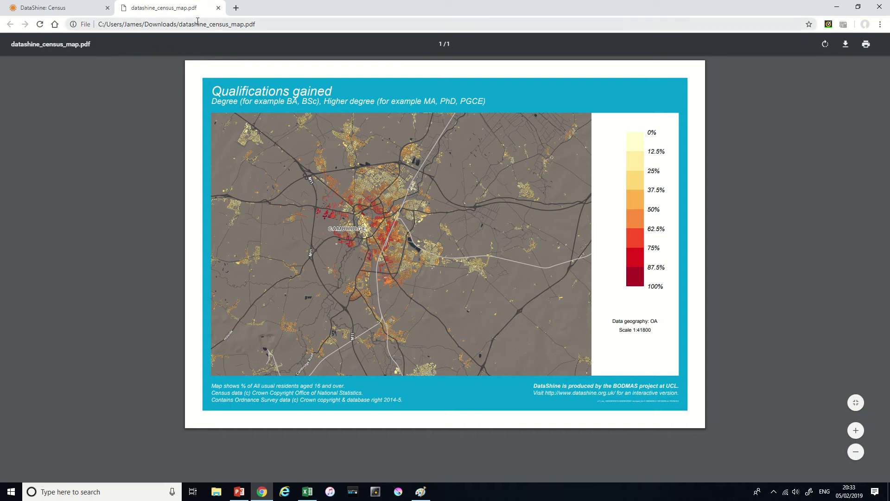
Close the PDF, download the map data as CSV and open datashine_QS502EW0010_OA in Excel.
click(218, 9)
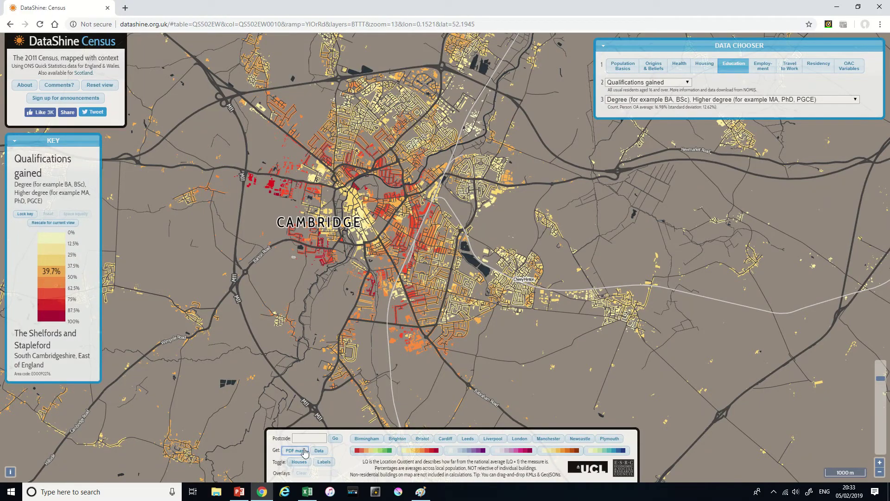
click(323, 451)
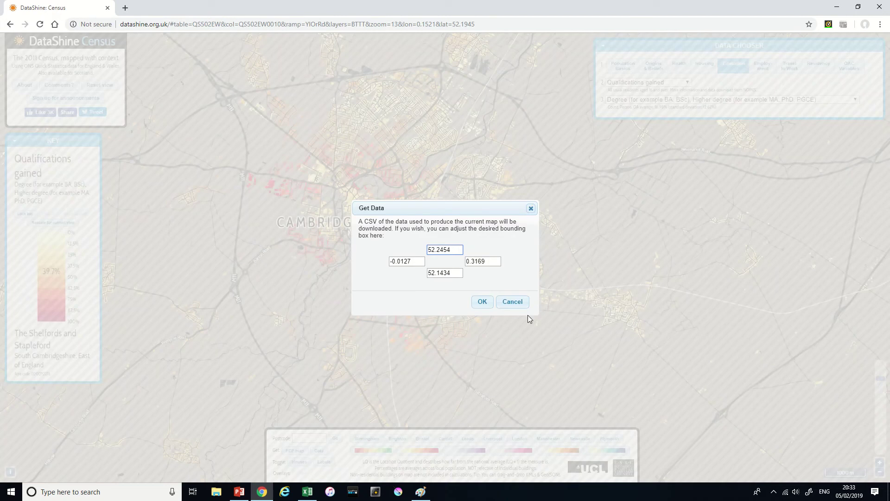
click(482, 302)
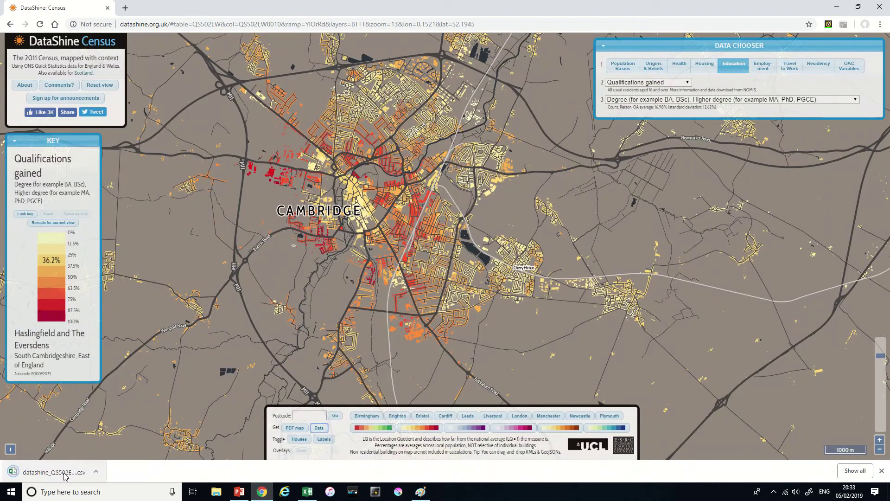
click(65, 473)
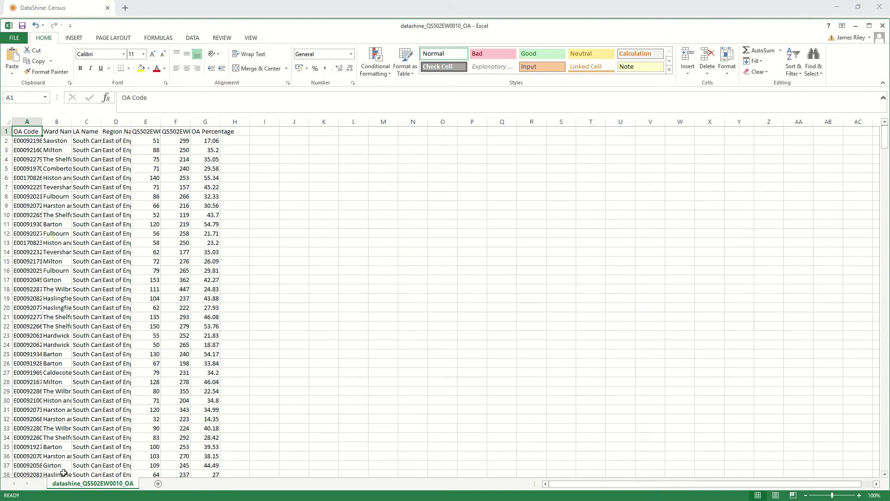
AutoFit columns A–G of the CSV to their contents.
drag(27, 121, 203, 120)
double_click(190, 122)
click(236, 244)
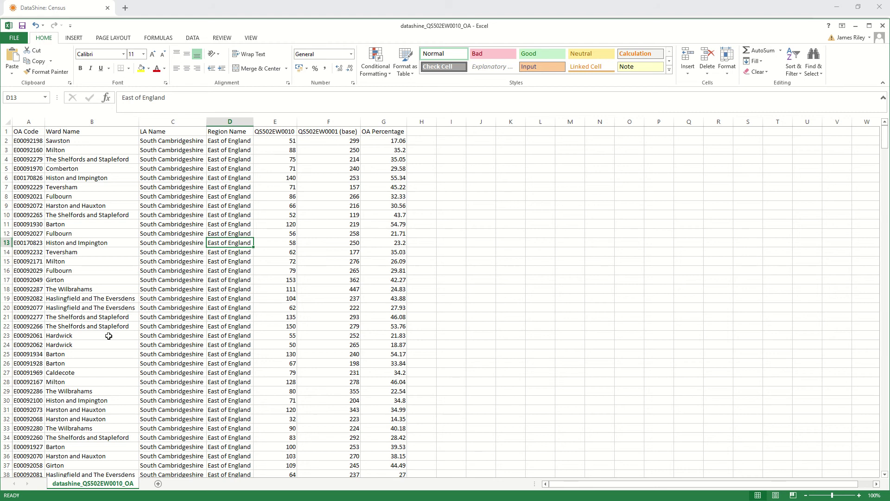
Close datashine_QS502EW0010_OA.csv without saving changes.
scroll(109, 335, down, 3)
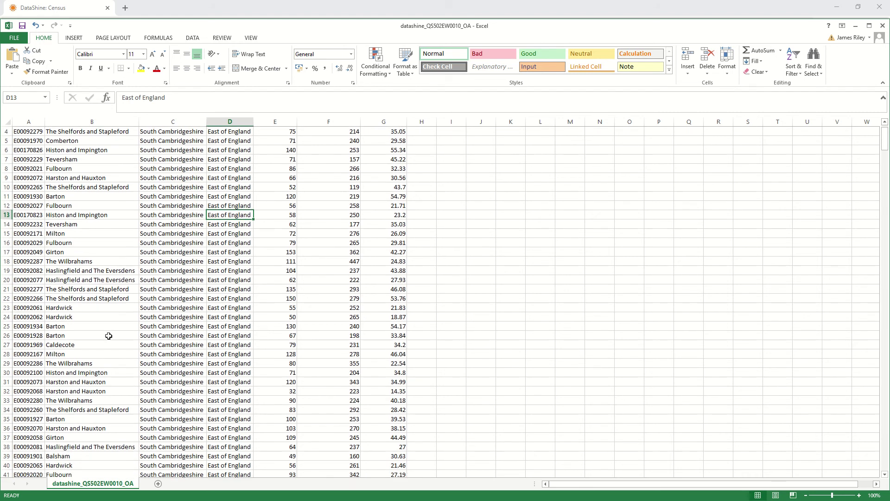
scroll(109, 335, down, 3)
scroll(109, 338, up, 6)
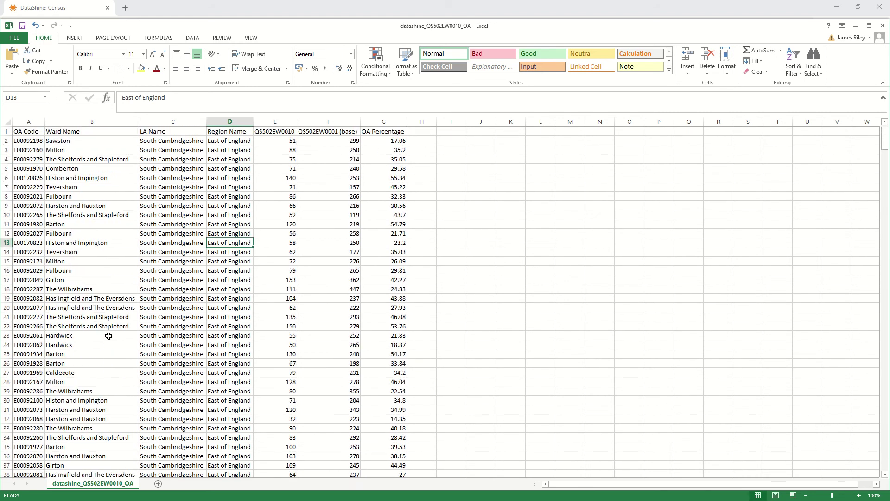
click(883, 26)
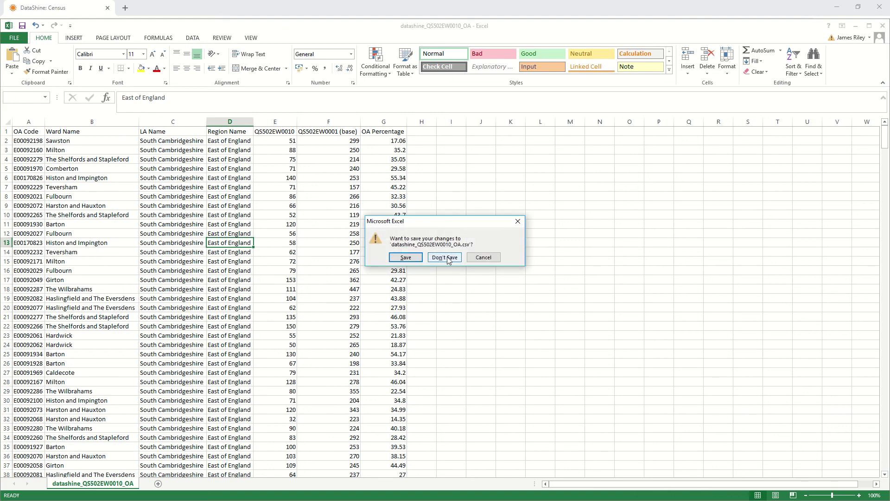
click(445, 257)
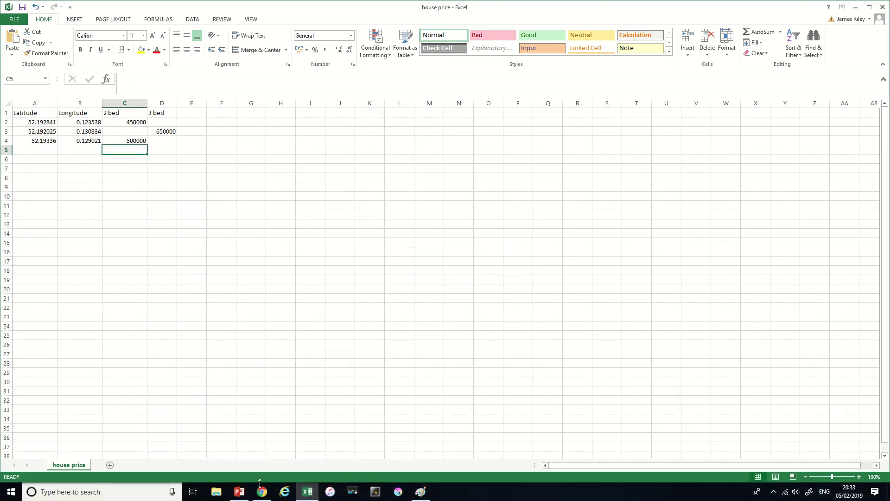